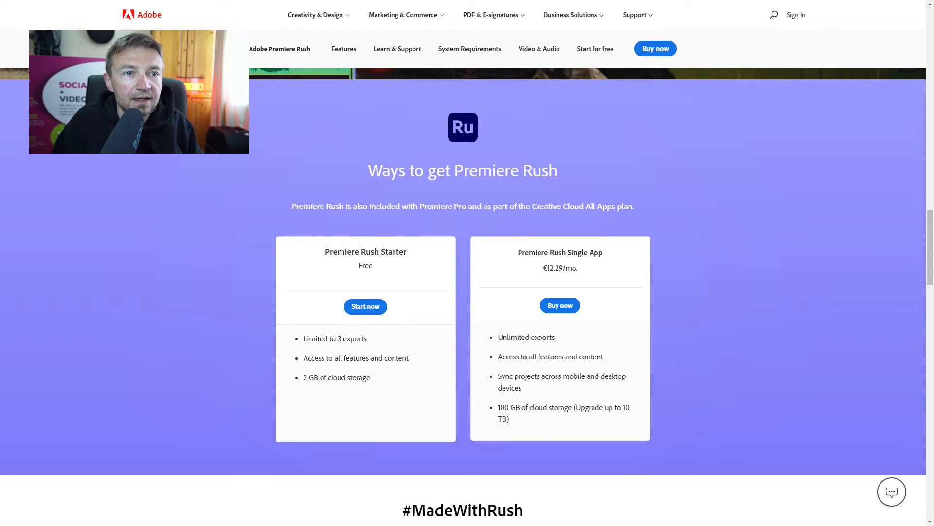
# Examine the Premiere Rush web page's feature overview and the Starter and Single App plans.
pyautogui.scroll(5, 463, 296)
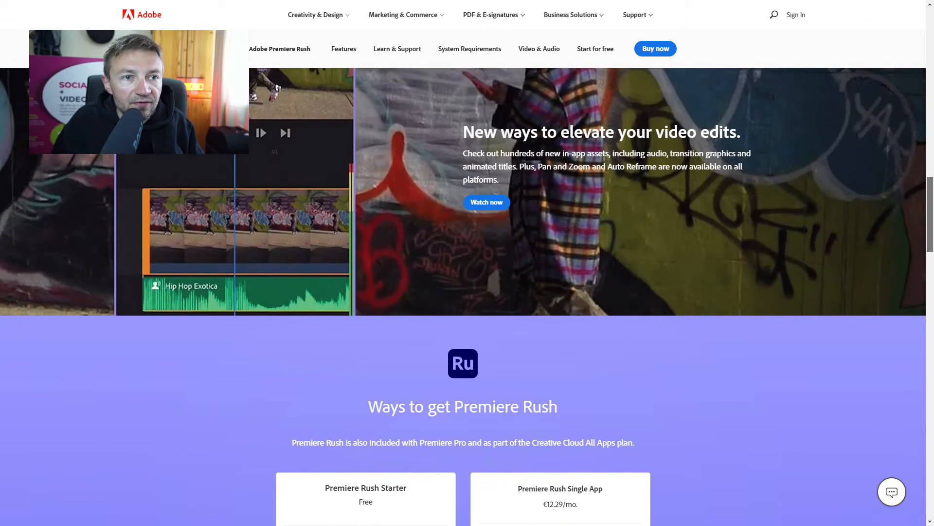
pyautogui.scroll(12, 462, 296)
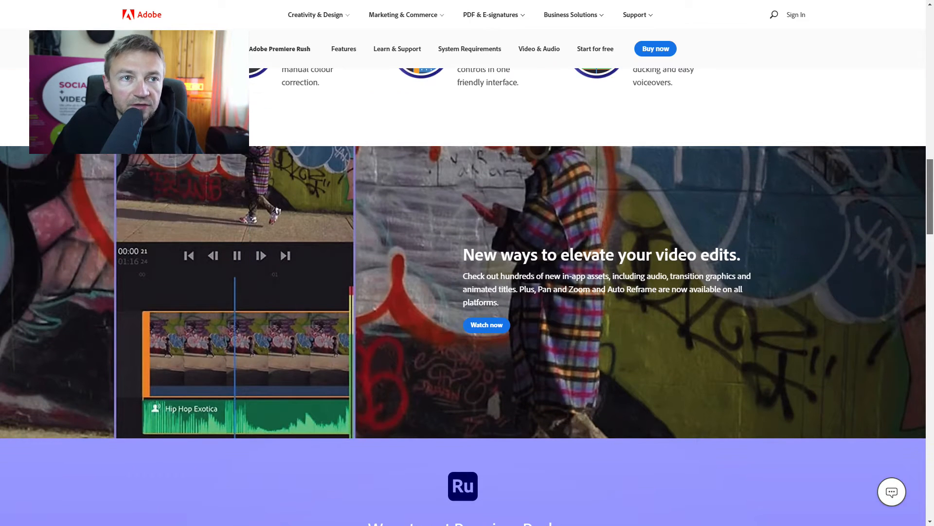
pyautogui.scroll(5, 463, 297)
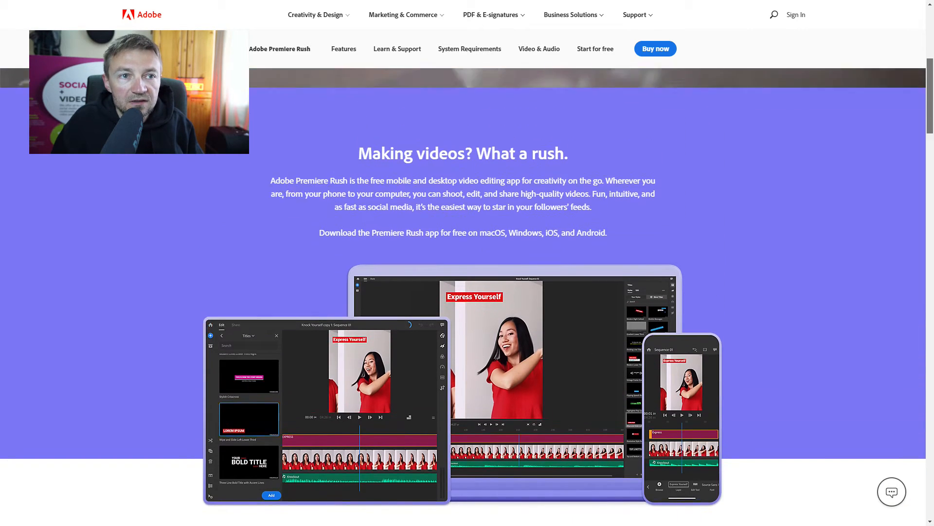
pyautogui.scroll(-3, 463, 296)
pyautogui.scroll(-2, 463, 296)
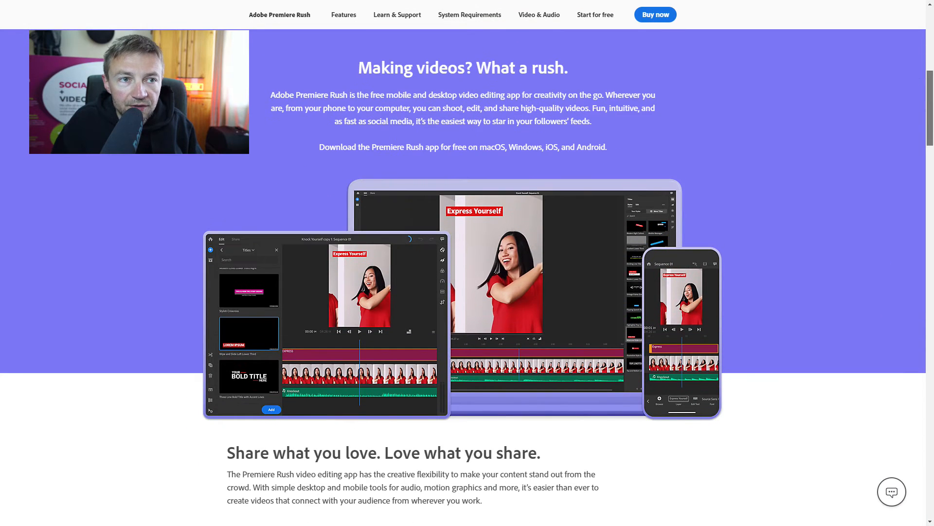
pyautogui.scroll(-5, 463, 297)
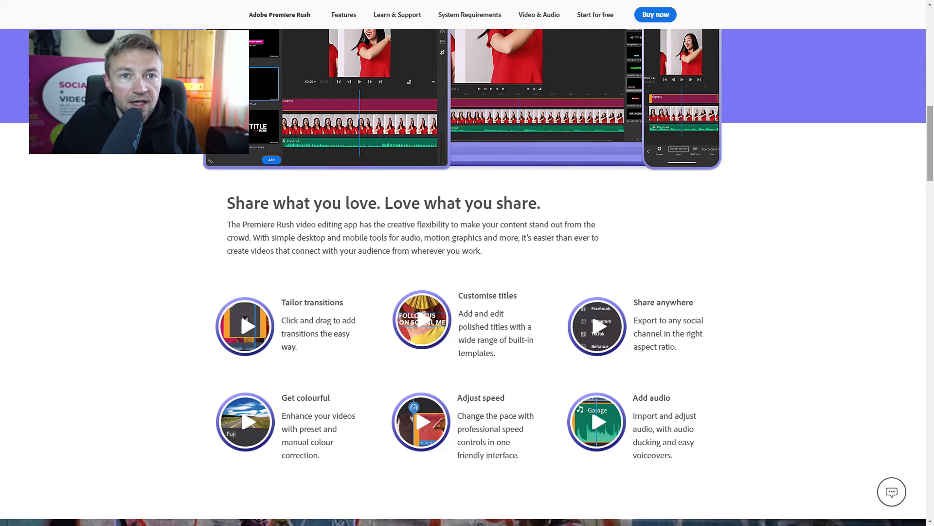
pyautogui.scroll(-15, 467, 278)
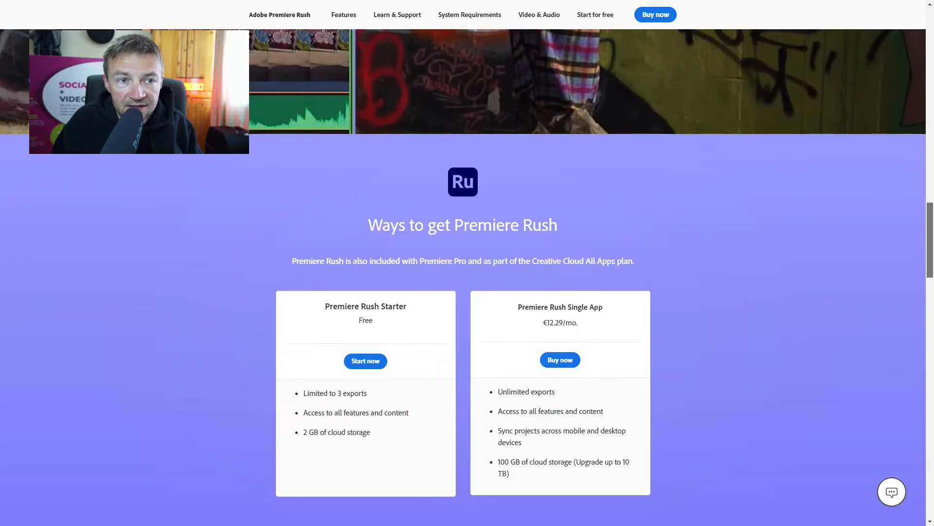
pyautogui.scroll(2, 467, 278)
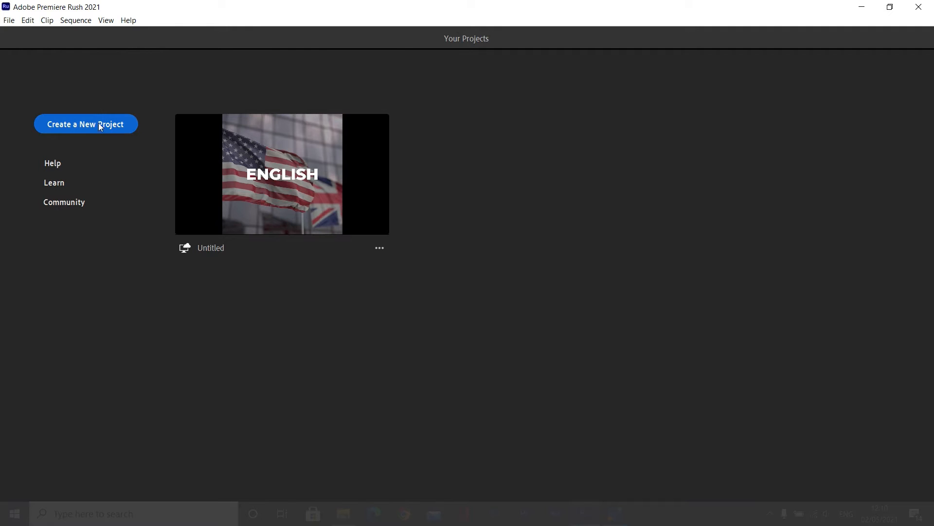
# In Premiere Rush, start a new project and select the 00817 clip from the Live folder in Videos.
pyautogui.click(98, 124)
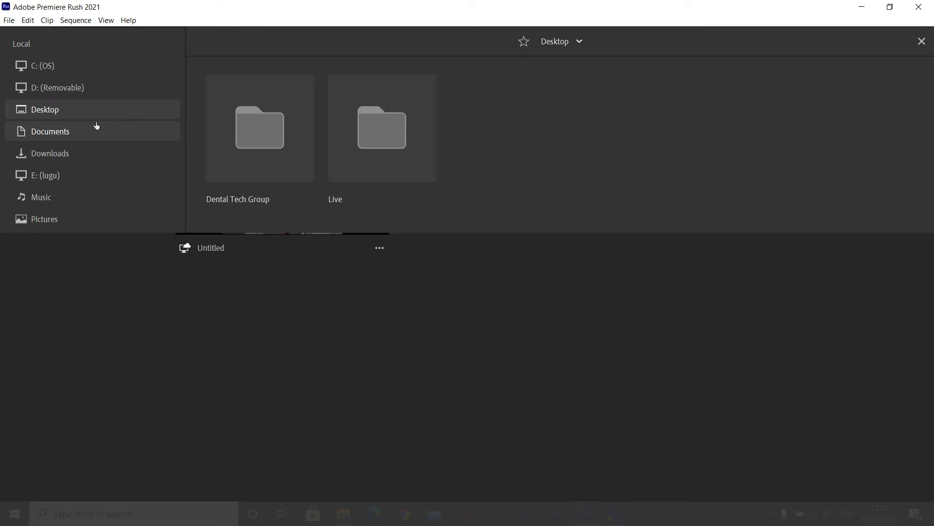
pyautogui.click(49, 240)
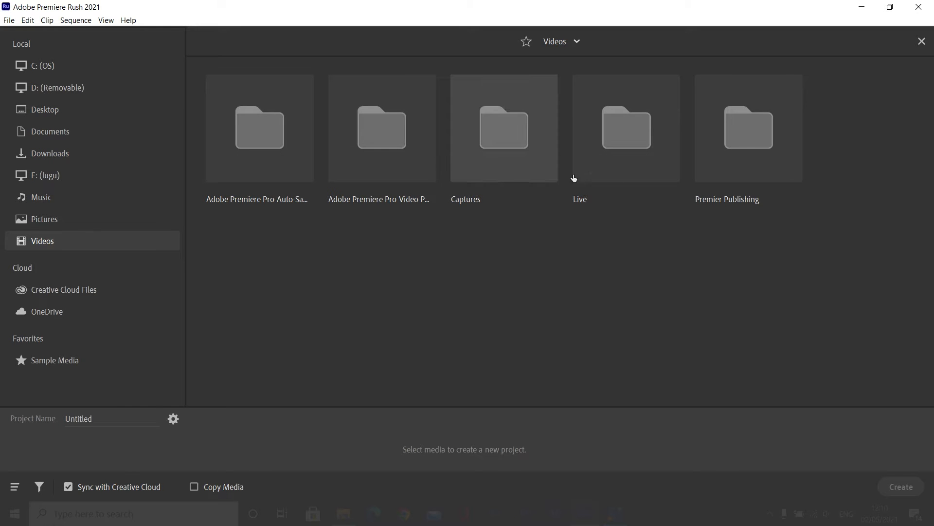
pyautogui.doubleClick(623, 139)
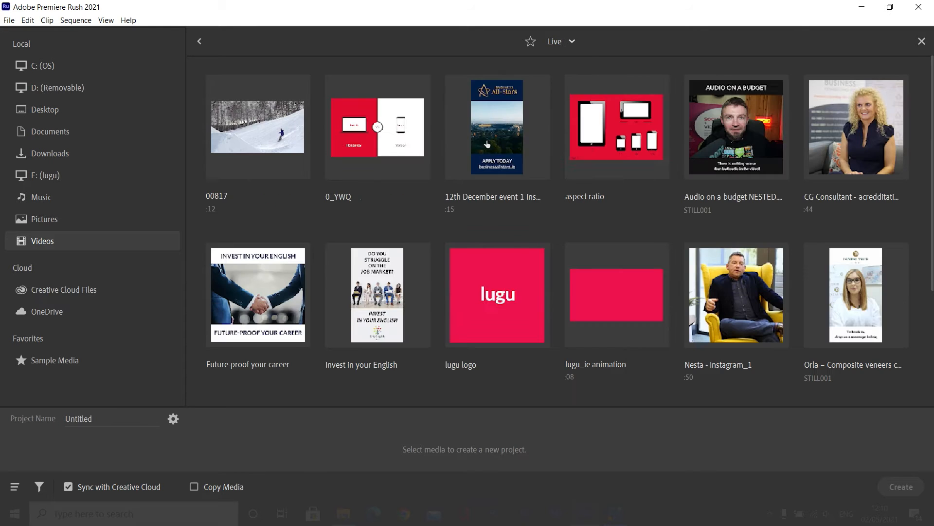
pyautogui.click(263, 144)
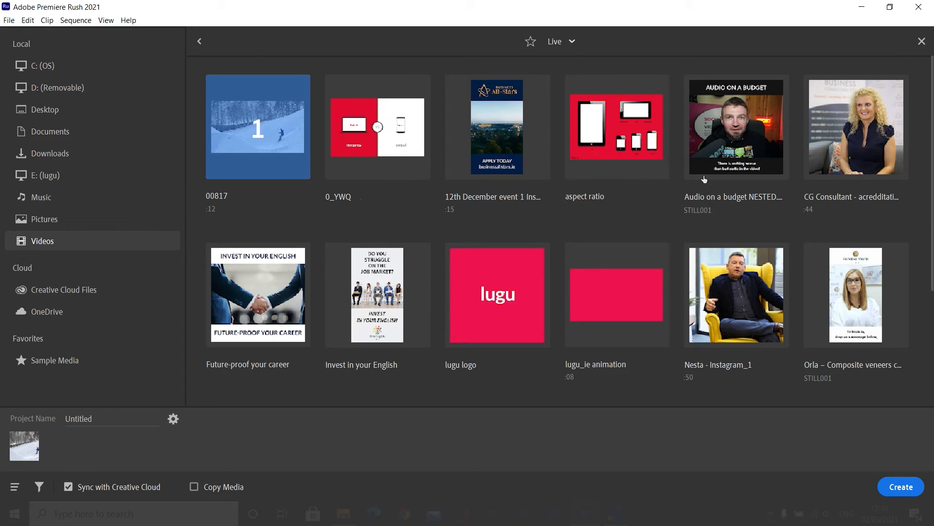
pyautogui.click(744, 133)
pyautogui.click(827, 134)
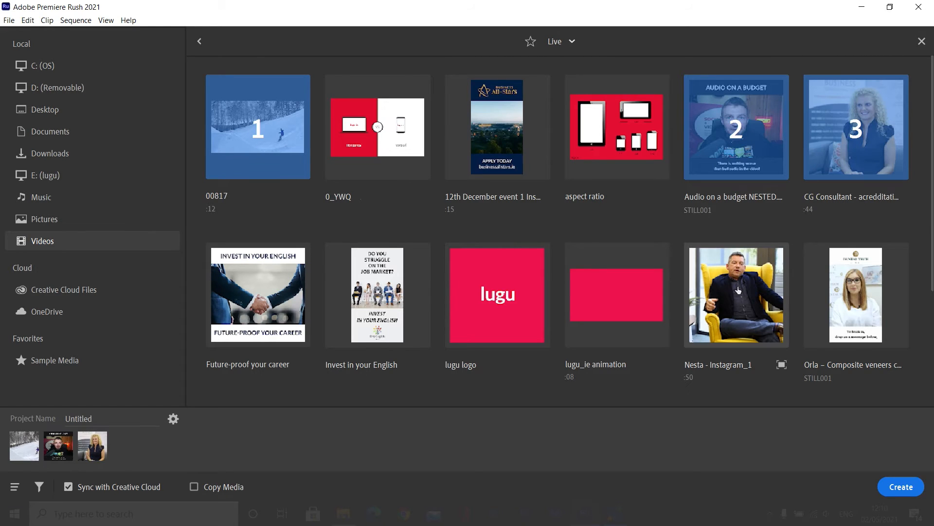
pyautogui.click(735, 287)
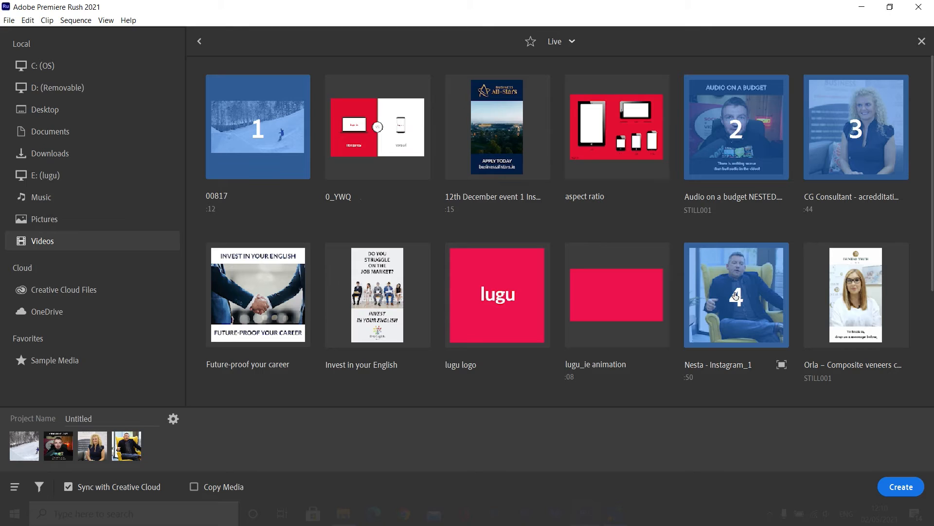
pyautogui.click(736, 296)
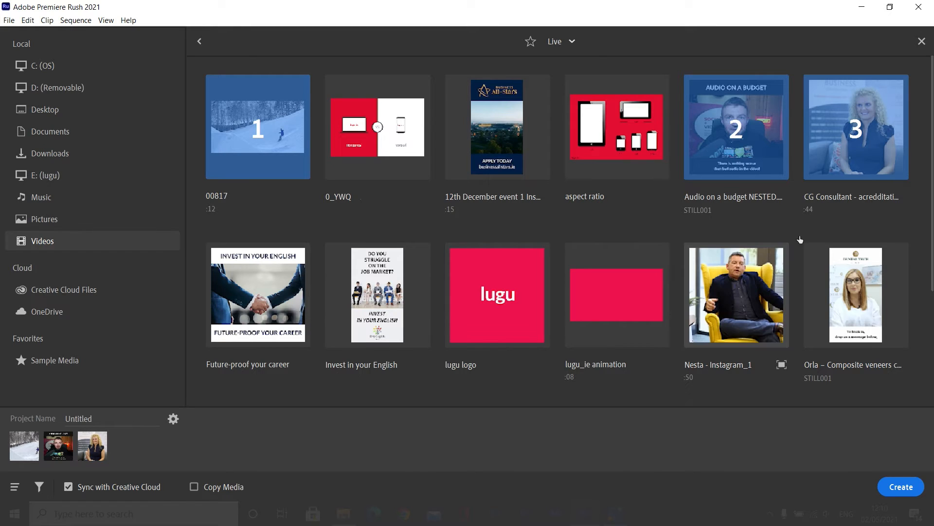
pyautogui.click(854, 146)
pyautogui.click(754, 137)
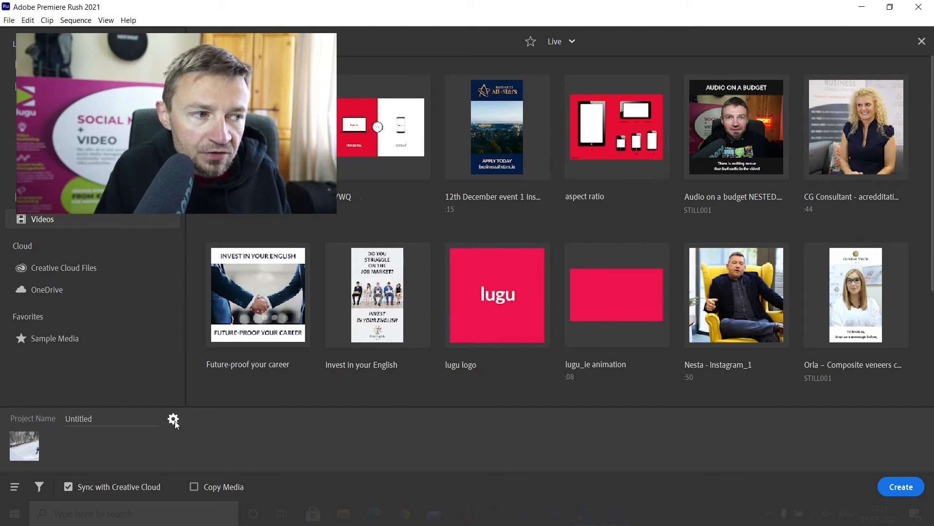
# Examine the new project's settings and the sequence's aspect ratio options.
pyautogui.click(174, 421)
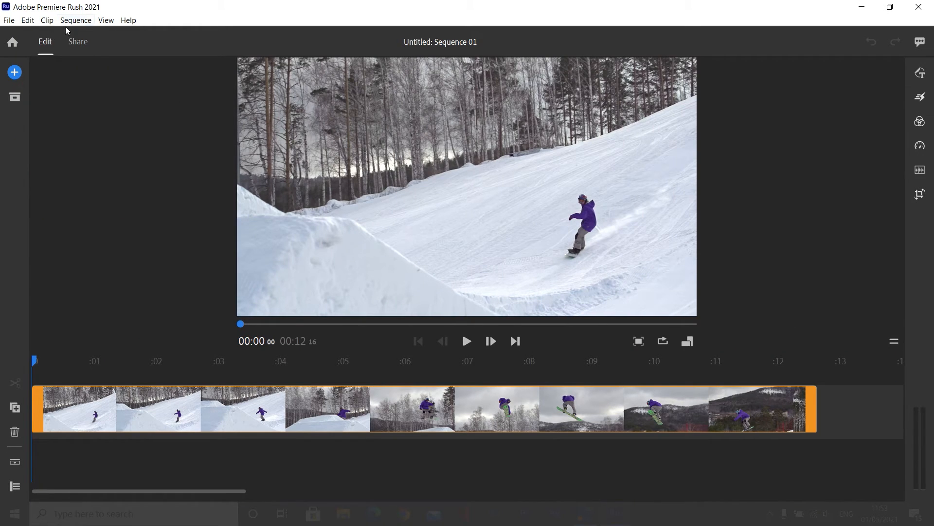
pyautogui.click(78, 22)
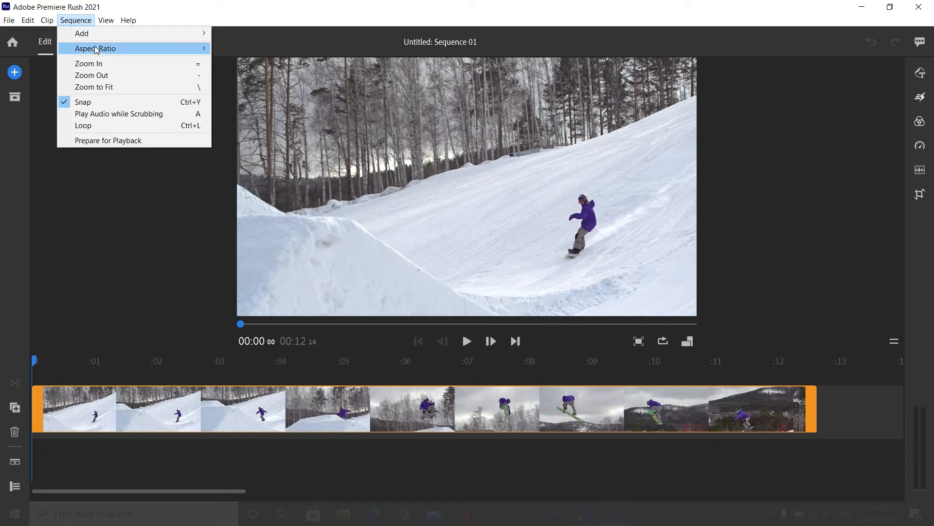
pyautogui.moveTo(95, 48)
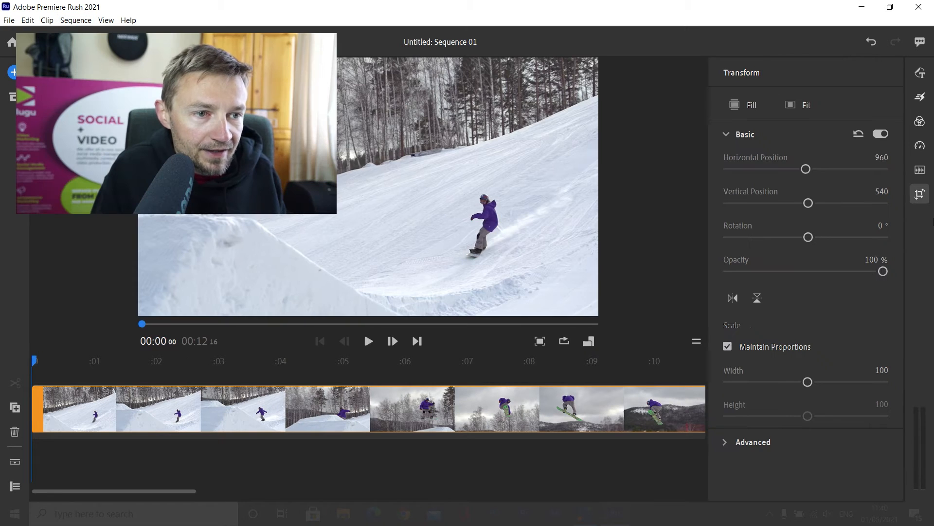
# Move the playhead to the snowboarder's jump at about 6 seconds and change the sequence's aspect ratio to 9:16.
pyautogui.click(920, 194)
pyautogui.click(685, 341)
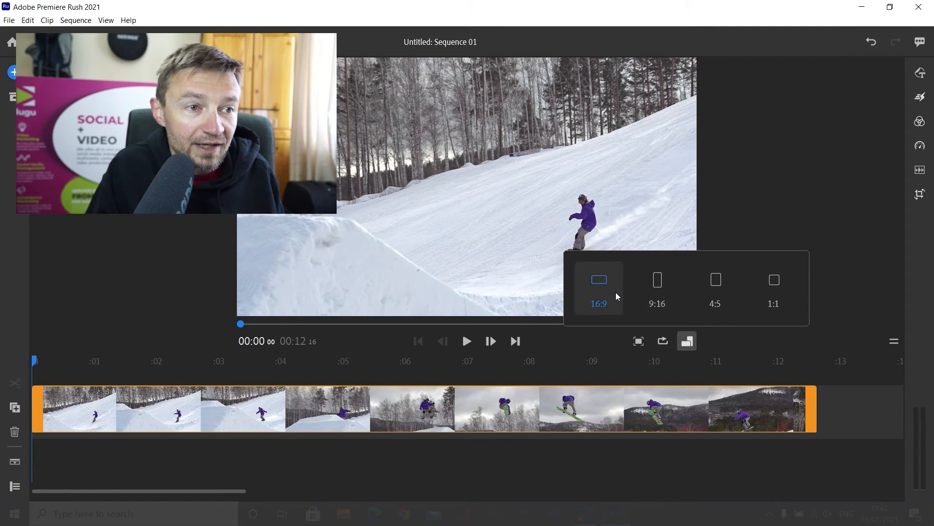
pyautogui.moveTo(240, 324); pyautogui.dragTo(701, 317)
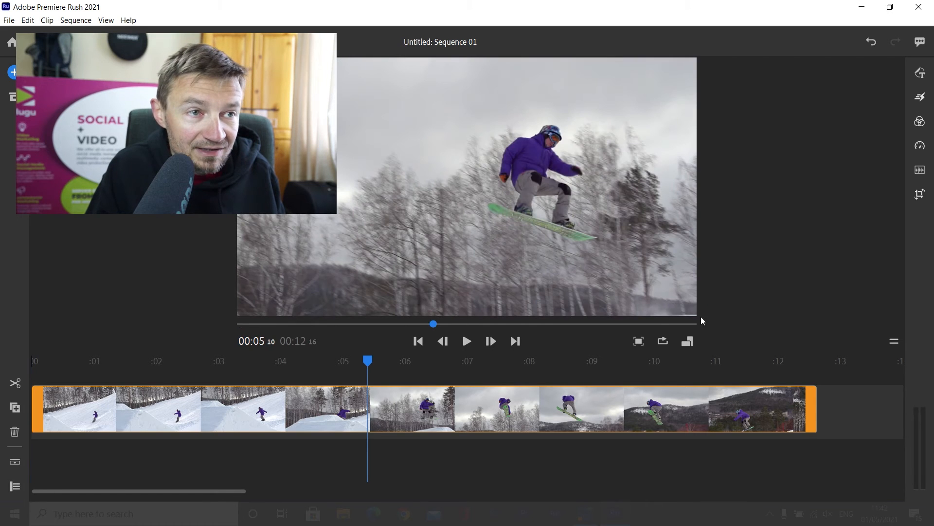
pyautogui.click(681, 341)
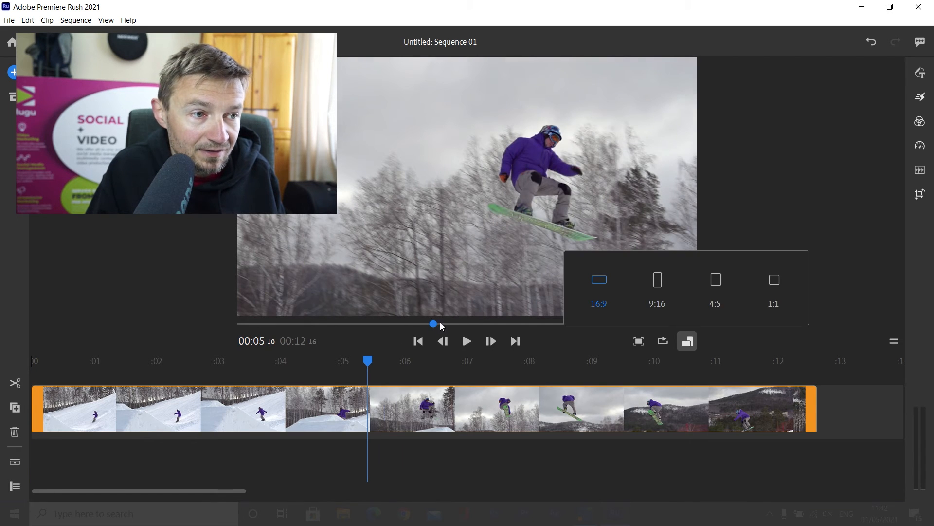
pyautogui.moveTo(441, 323); pyautogui.dragTo(461, 322)
pyautogui.click(692, 345)
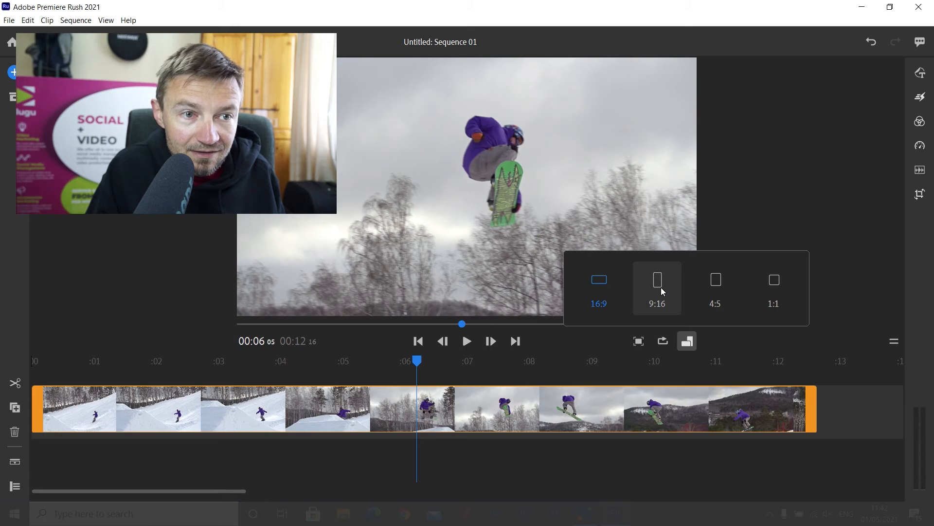
pyautogui.click(661, 290)
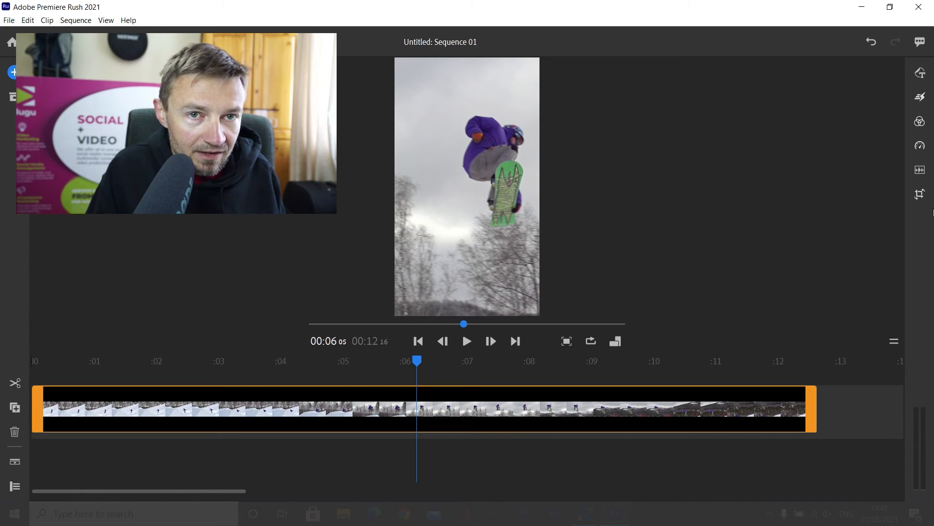
# Set the snowboard clip's horizontal position to 327 in its basic transform settings.
pyautogui.click(920, 196)
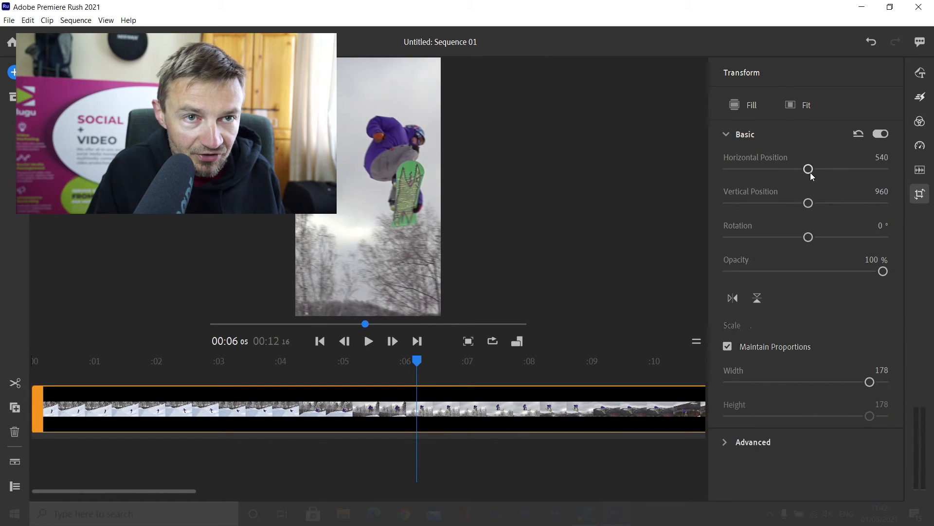
pyautogui.click(925, 193)
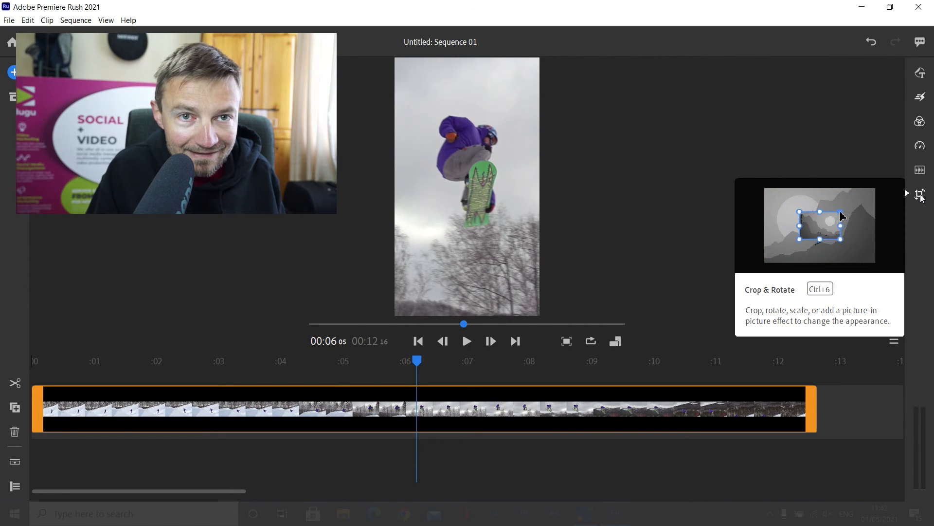
pyautogui.click(921, 197)
pyautogui.moveTo(794, 168); pyautogui.dragTo(790, 168)
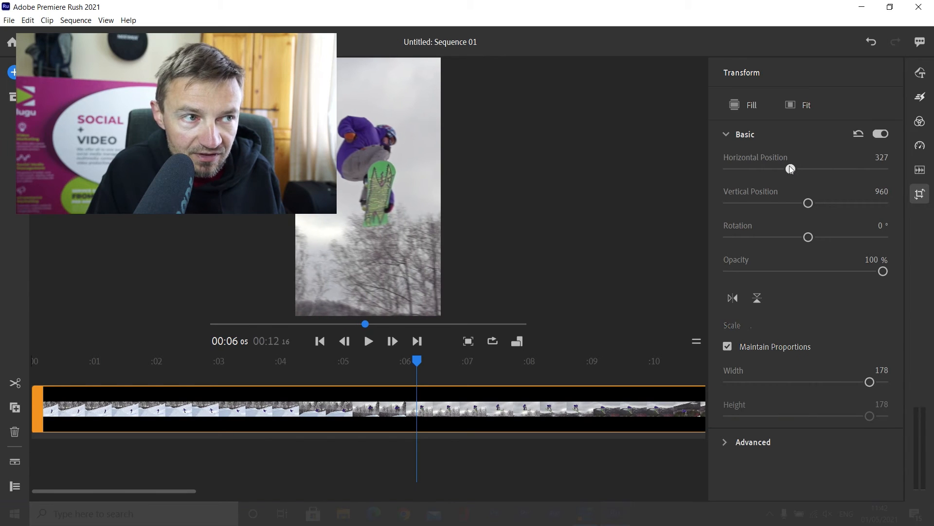
pyautogui.click(728, 134)
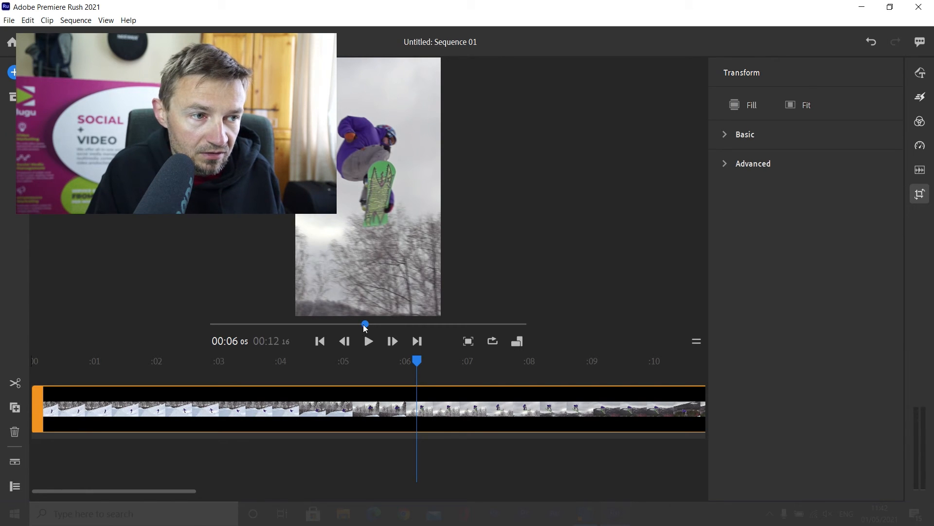
# Return the playhead to the start of the clip and set the clip's horizontal position to -276 to frame the snowboarder.
pyautogui.moveTo(366, 324); pyautogui.dragTo(190, 323)
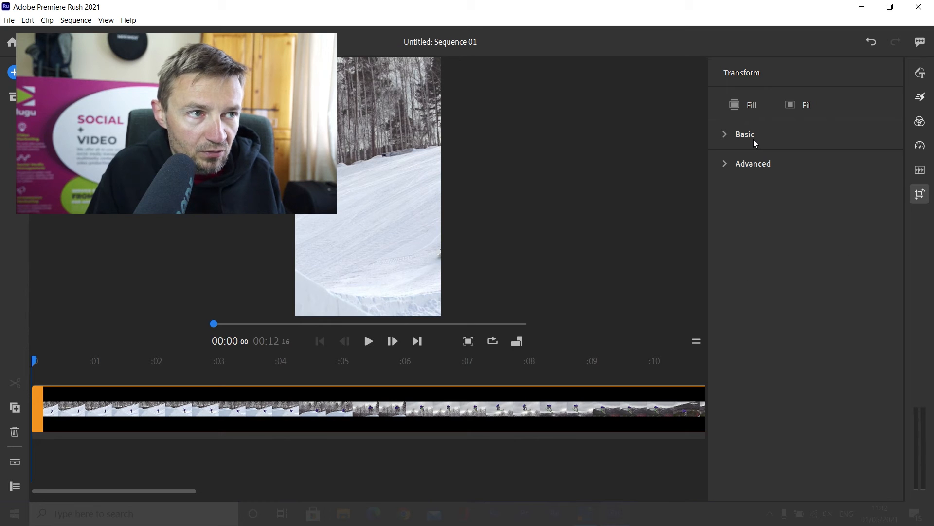
pyautogui.click(921, 196)
pyautogui.click(921, 195)
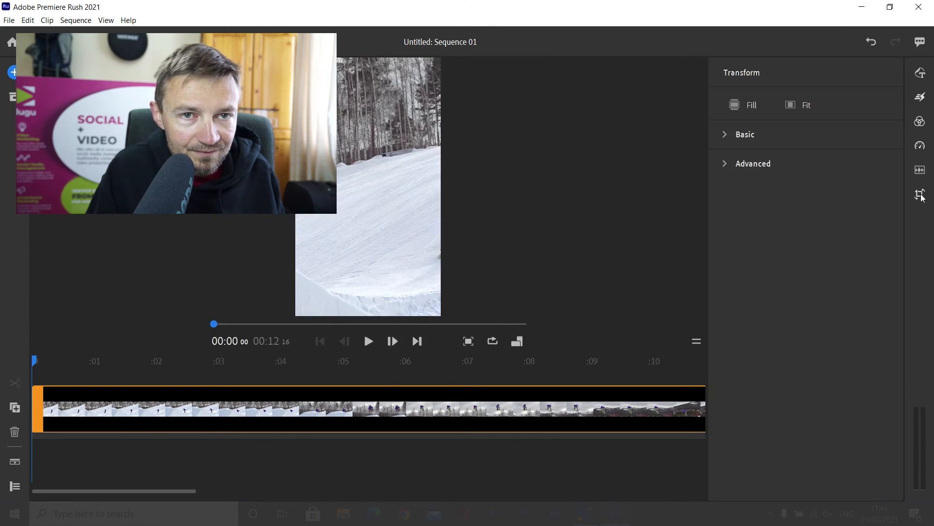
pyautogui.click(730, 133)
pyautogui.moveTo(790, 170); pyautogui.dragTo(747, 171)
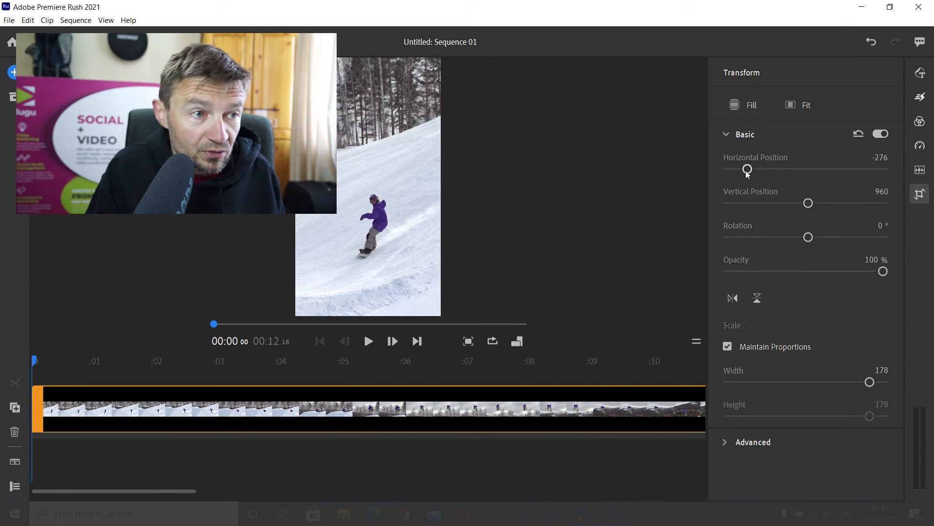
# Move the playhead to the jump at about 7 seconds and shift the clip horizontally to bring the snowboarder into frame.
pyautogui.moveTo(214, 324); pyautogui.dragTo(386, 302)
pyautogui.moveTo(747, 169); pyautogui.dragTo(811, 169)
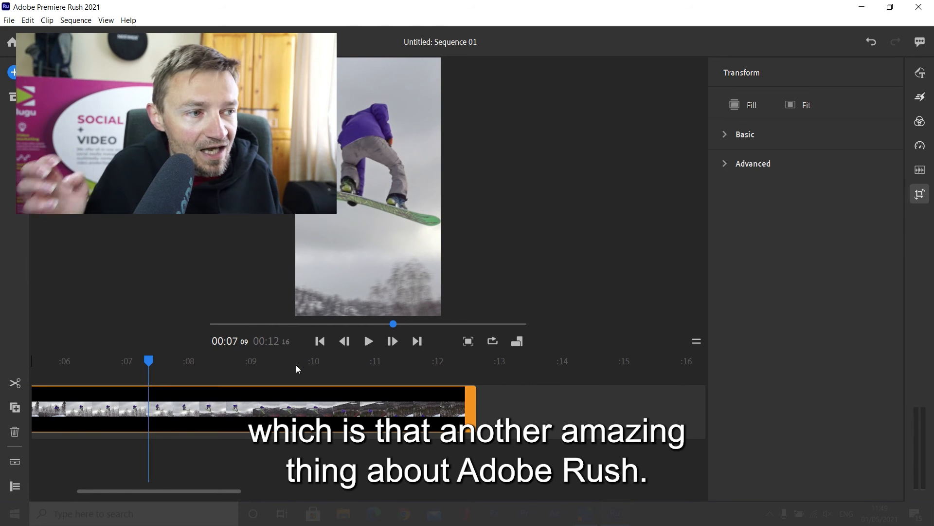
# Enable Auto Reframe for the clip from its beginning and scrub to about 9 seconds to check the snowboarder's framing.
pyautogui.moveTo(393, 329); pyautogui.dragTo(182, 333)
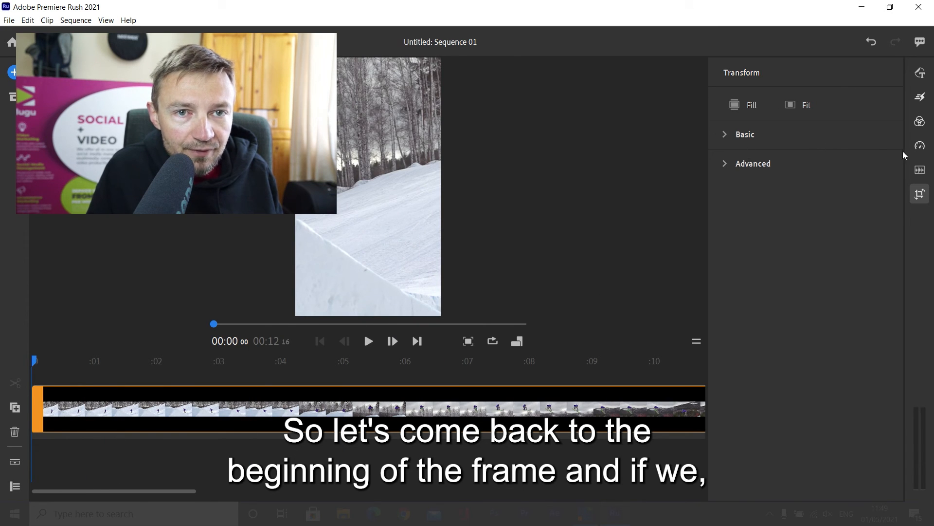
pyautogui.click(920, 193)
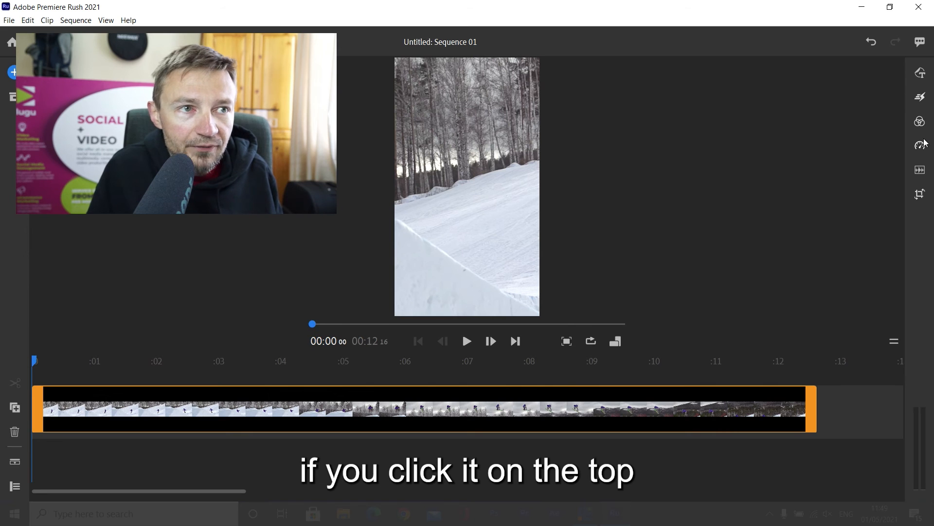
pyautogui.click(920, 98)
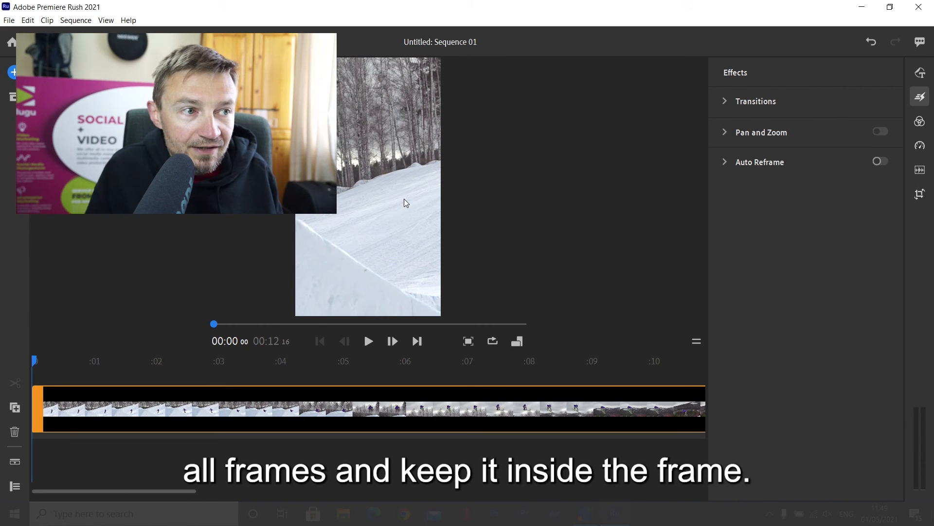
pyautogui.click(880, 161)
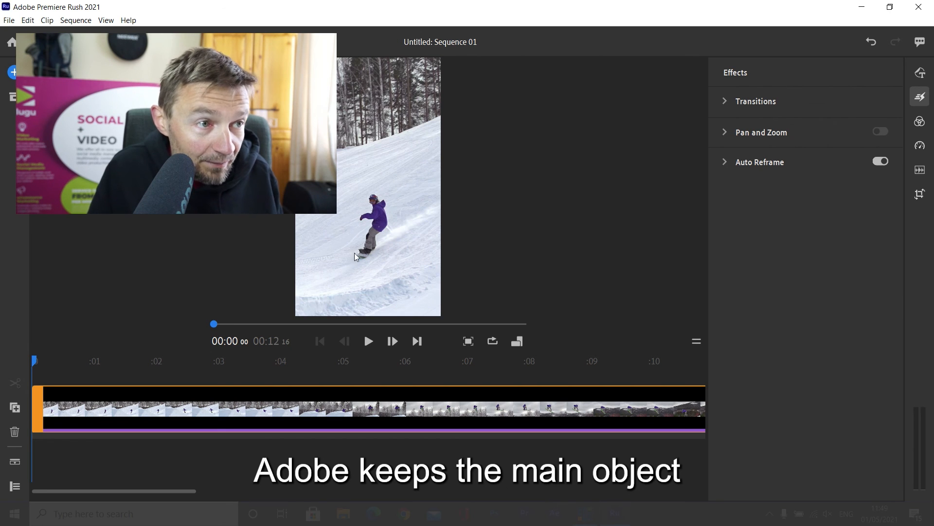
pyautogui.moveTo(214, 323); pyautogui.dragTo(437, 292)
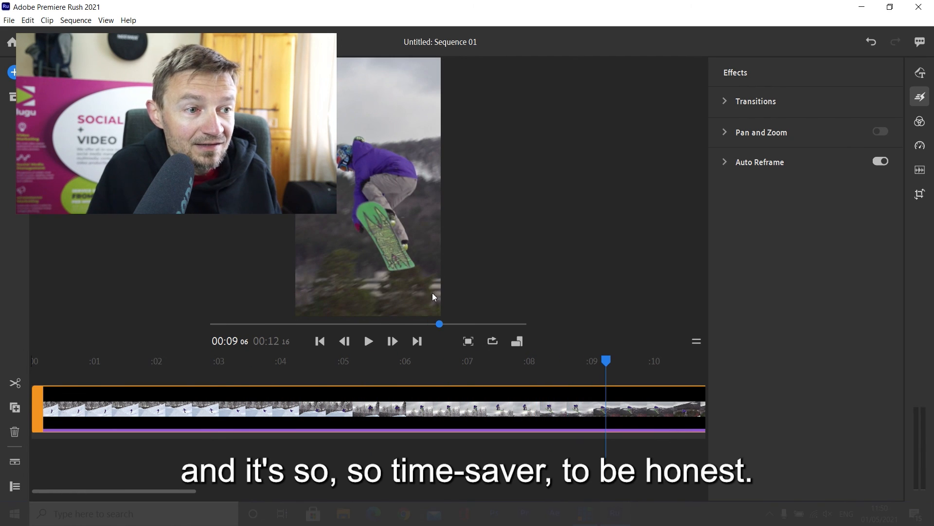